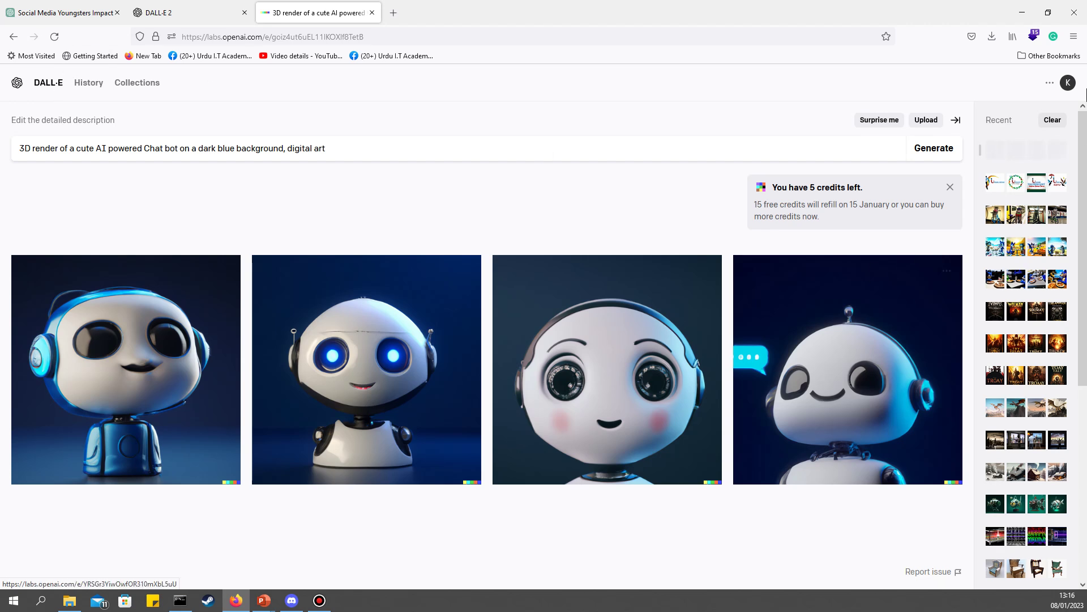
Step: Dismiss the credits notice and view the recent image sets for the dragon over a volcano, the cat on a Brompton bicycle and the snowy wooden hut
{"action": "left_click", "coordinate": [950, 187]}
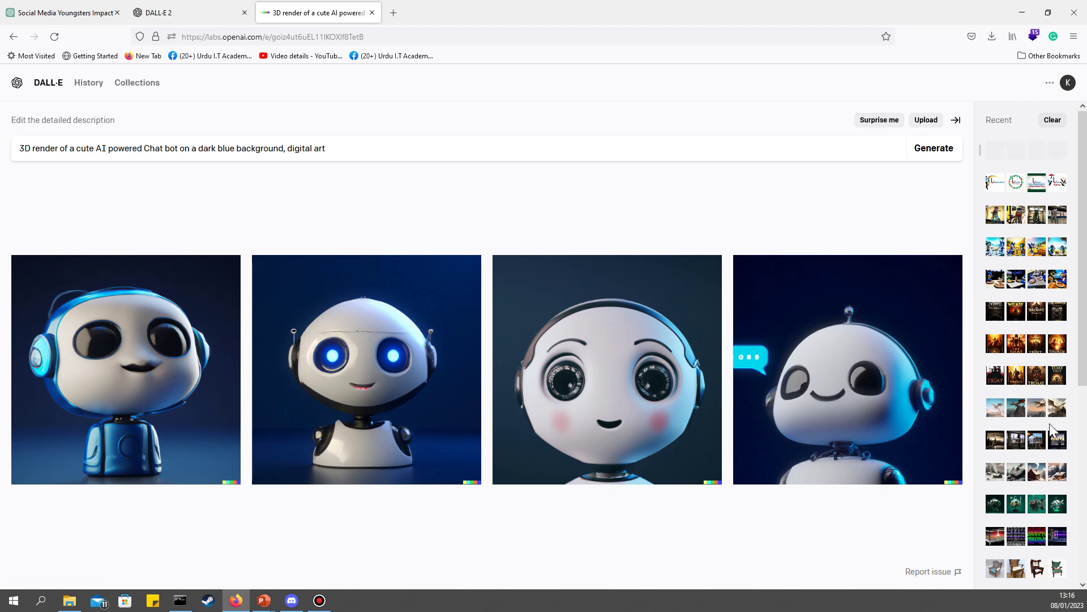
{"action": "left_click", "coordinate": [1014, 408]}
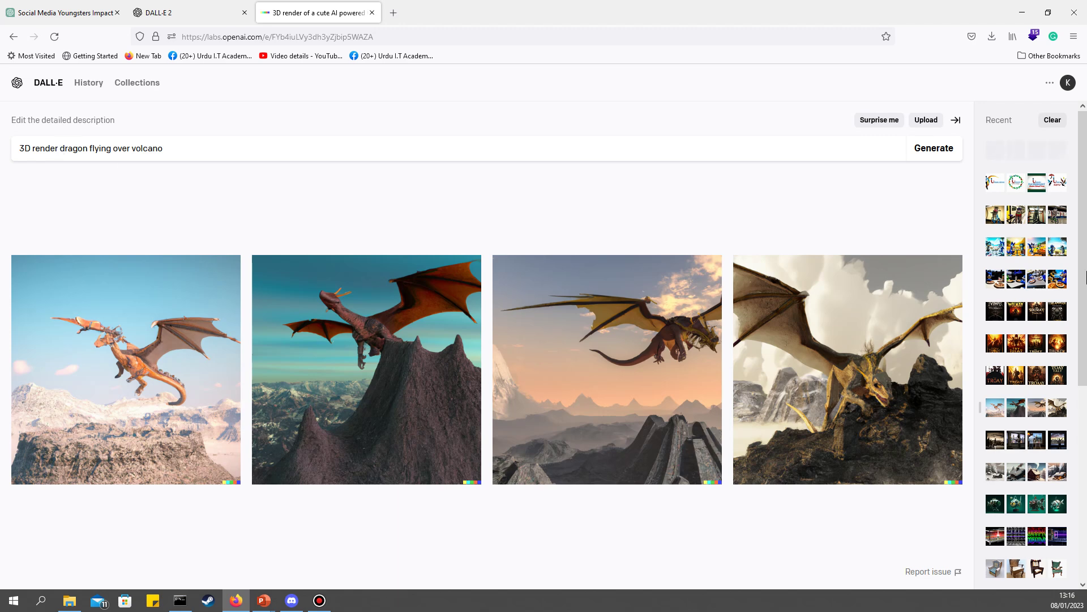
{"action": "left_click", "coordinate": [1016, 215]}
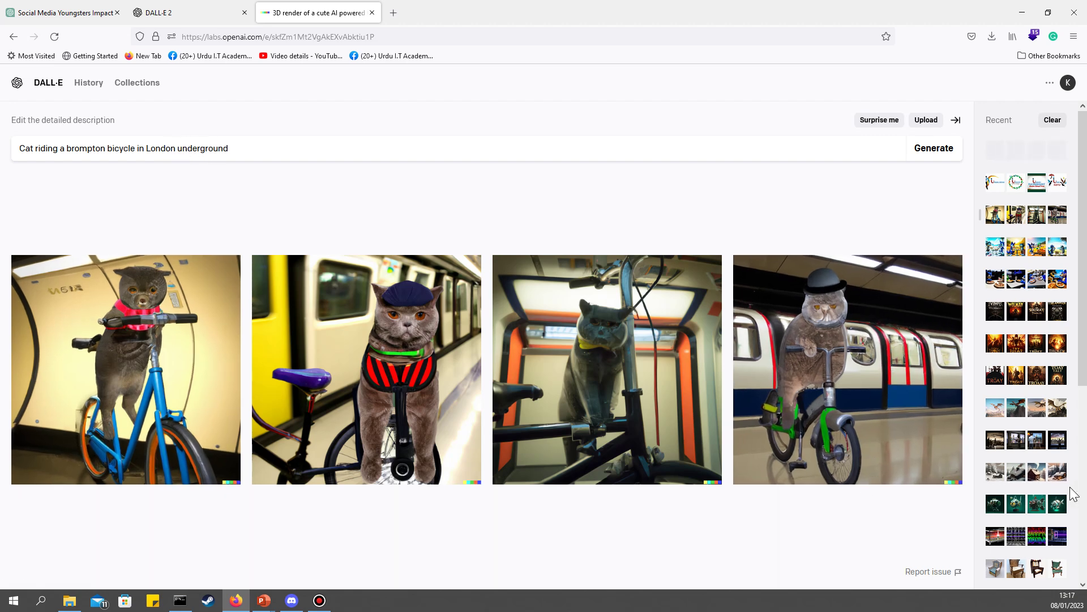
{"action": "left_click", "coordinate": [1017, 476]}
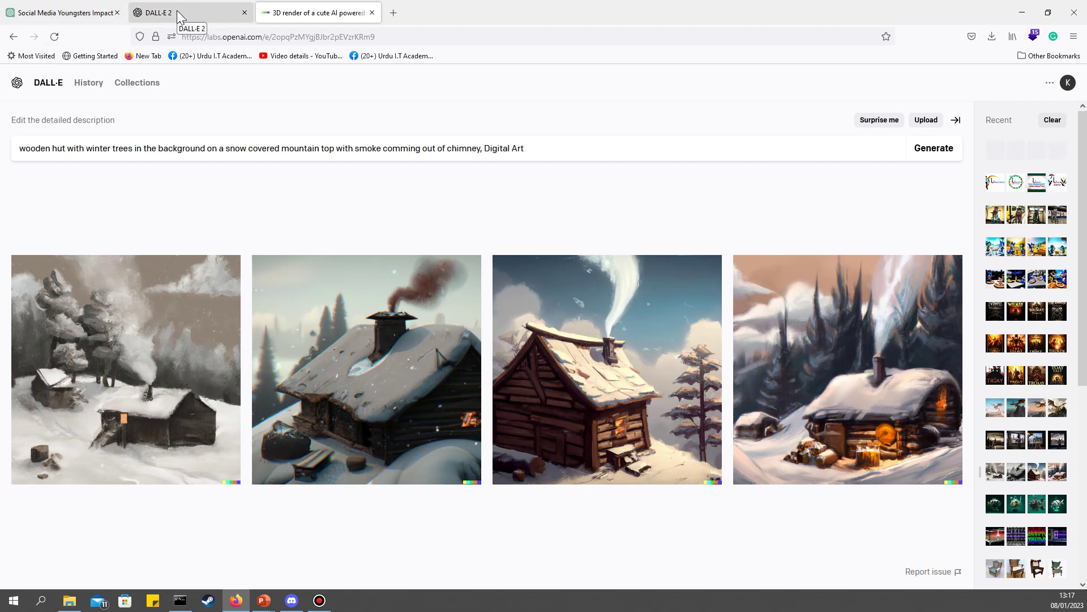
Step: Switch to ChatGPT and submit the prompt "write me 100 words Essay on Social media and its impact on youth"
{"action": "left_click", "coordinate": [63, 13]}
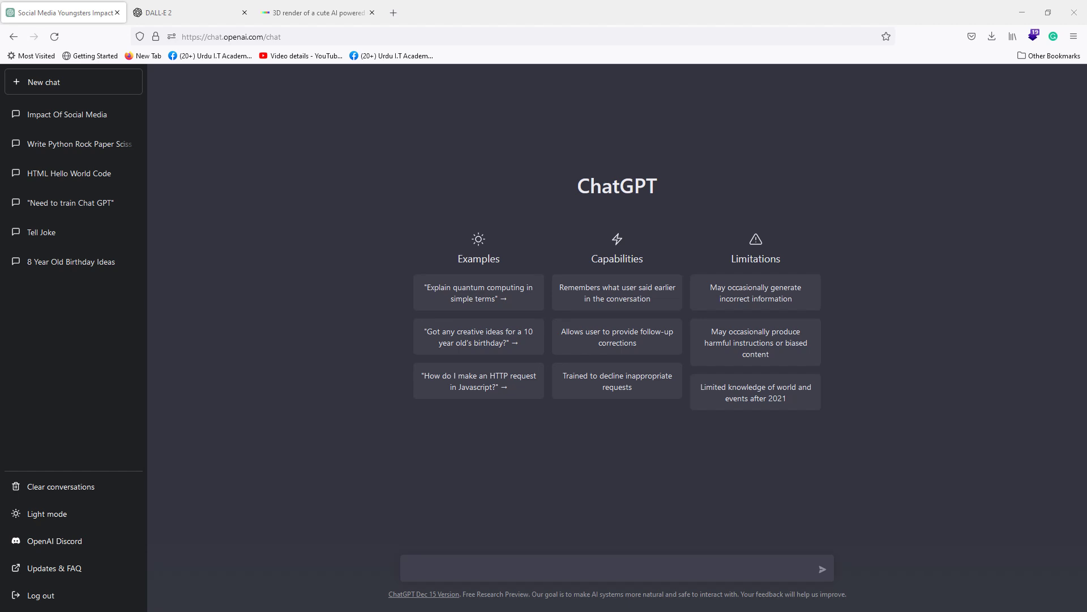
{"action": "left_click", "coordinate": [537, 569]}
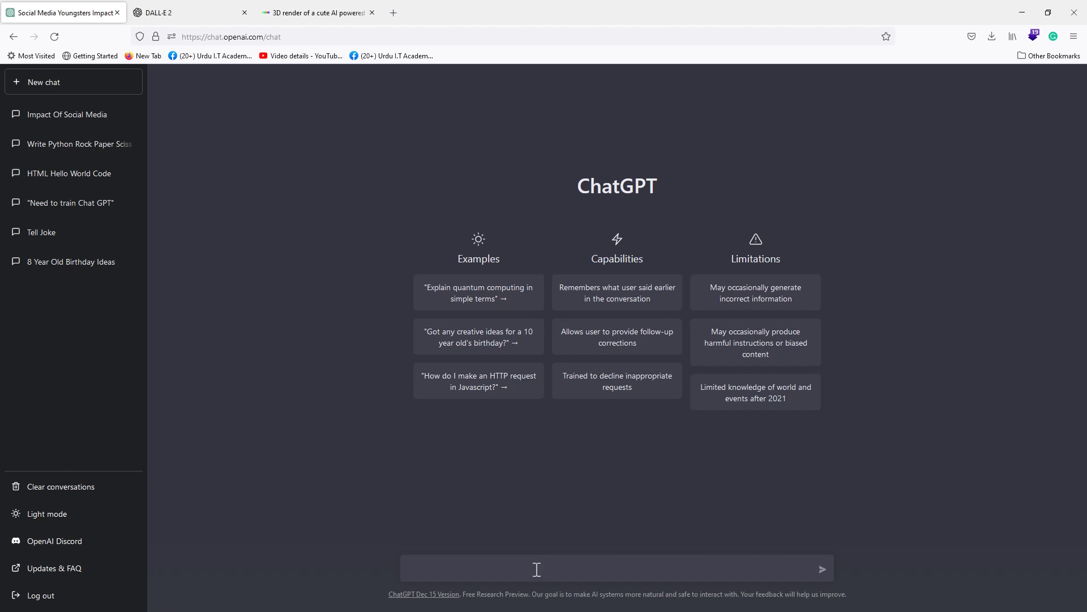
{"action": "type", "text": "write me 100"}
{"action": "type", "text": " words Essay"}
{"action": "type", "text": " on"}
{"action": "type", "text": " Scpciasl"}
{"action": "key", "text": "BackSpace"}
{"action": "key", "text": "BackSpace"}
{"action": "key", "text": "BackSpace"}
{"action": "key", "text": "BackSpace"}
{"action": "key", "text": "BackSpace"}
{"action": "key", "text": "BackSpace"}
{"action": "type", "text": "ocial media and its im"}
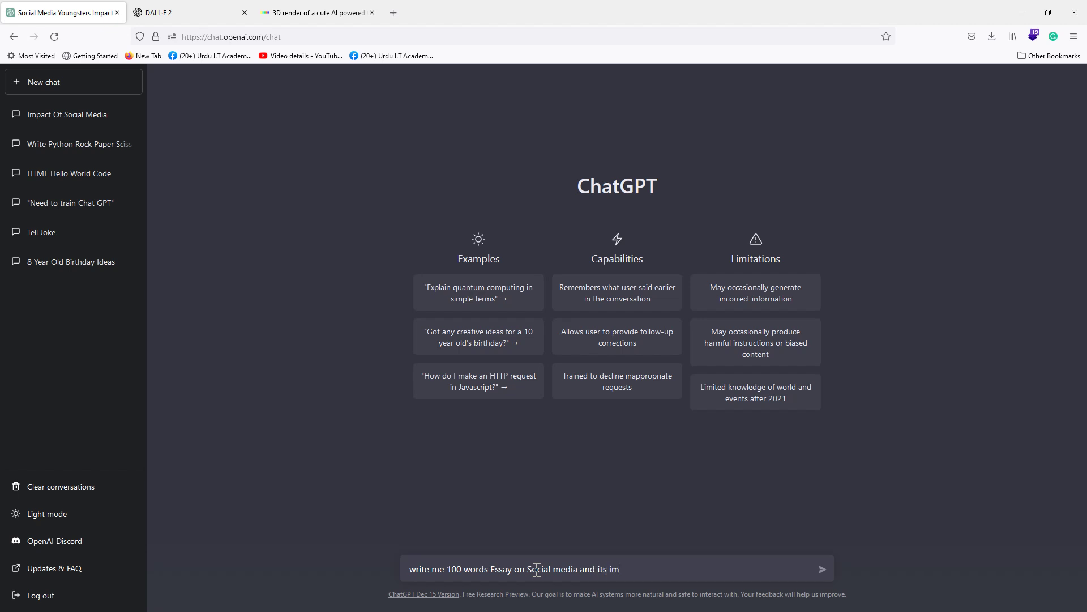
{"action": "type", "text": "pact on youth"}
{"action": "key", "text": "Return"}
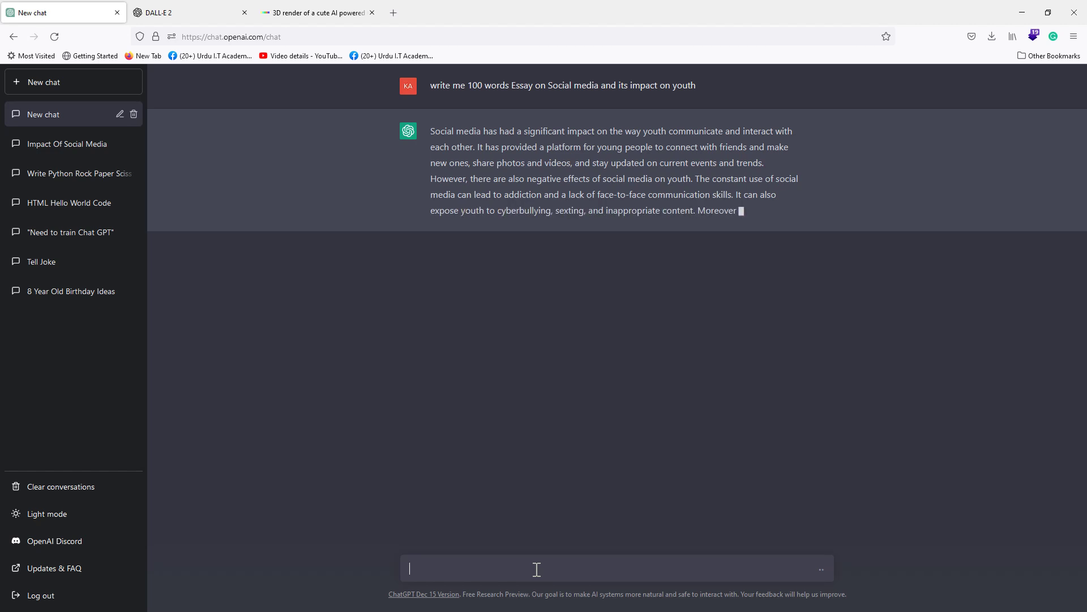
Step: Submit the follow-up prompt "write me a python code on Rock paper scissor game" in the same chat
{"action": "type", "text": "write me a code opn"}
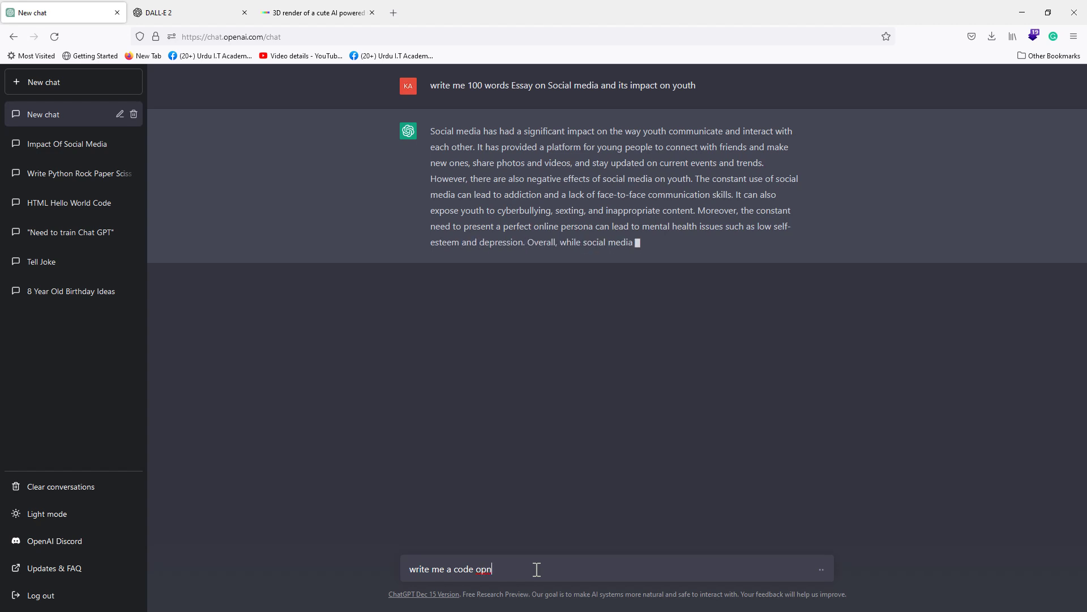
{"action": "key", "text": "BackSpace"}
{"action": "key", "text": "BackSpace"}
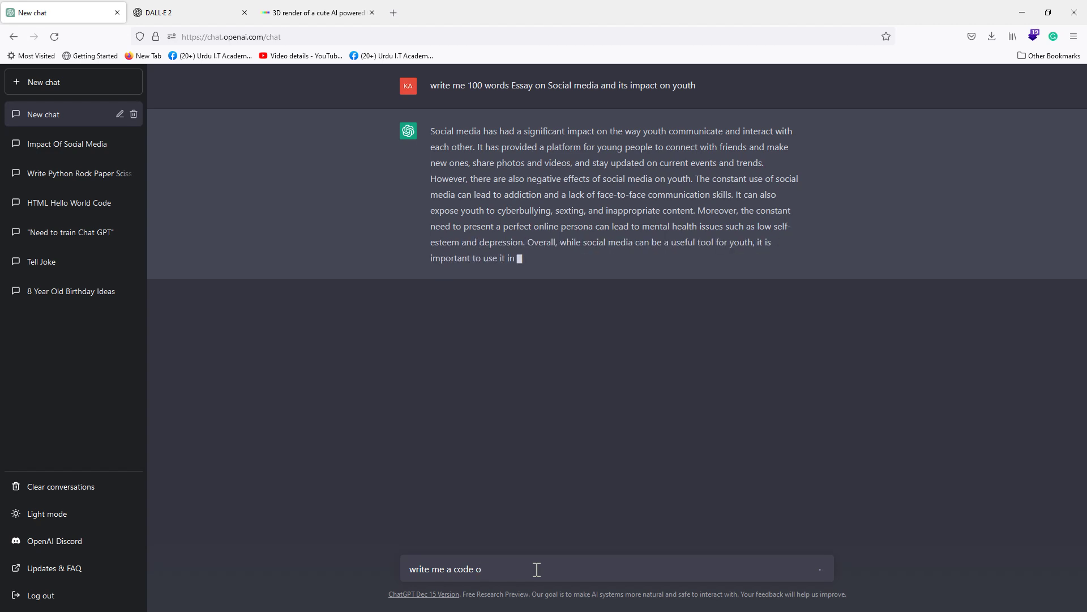
{"action": "key", "text": "BackSpace"}
{"action": "type", "text": "in Pyhton on Rock paper "}
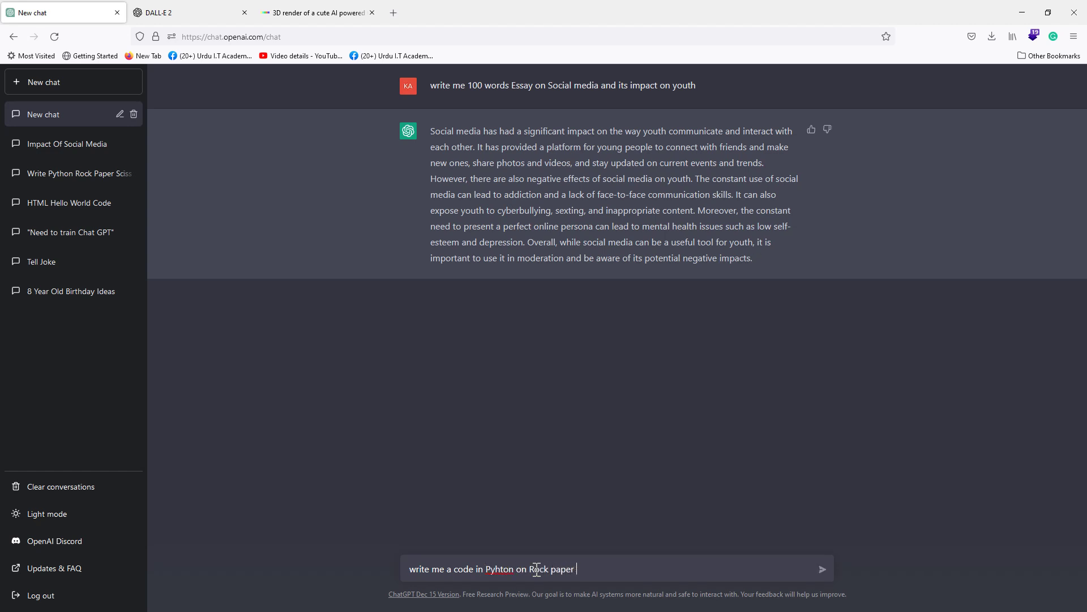
{"action": "type", "text": "scissor game"}
{"action": "key", "text": "ctrl+shift+Right"}
{"action": "key", "text": "BackSpace"}
{"action": "key", "text": "ctrl+shift+Left"}
{"action": "key", "text": "BackSpace"}
{"action": "key", "text": "ctrl+Left"}
{"action": "type", "text": "python"}
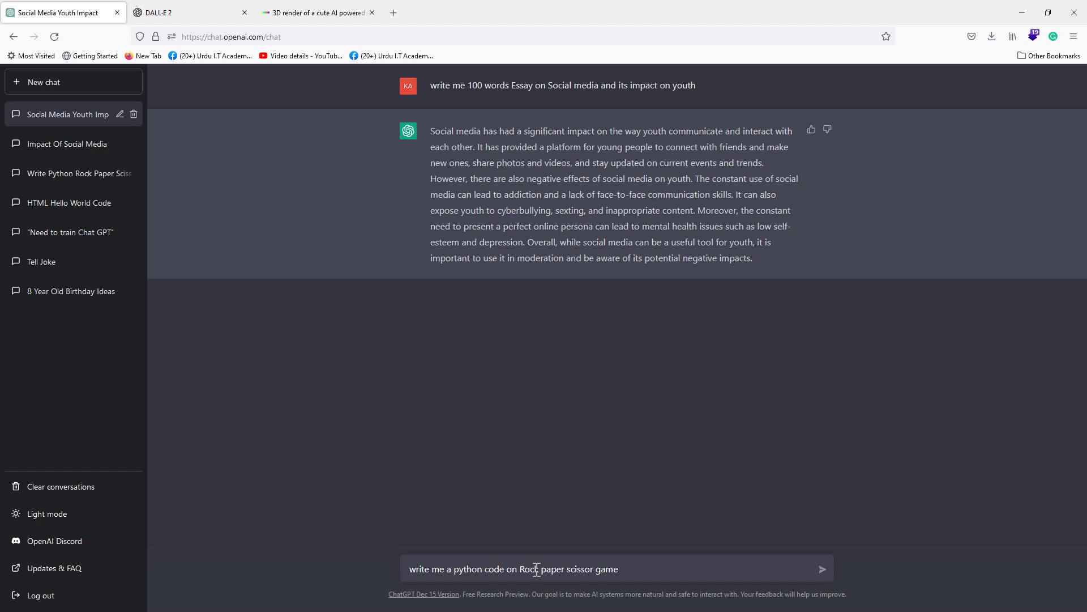
{"action": "key", "text": "Return"}
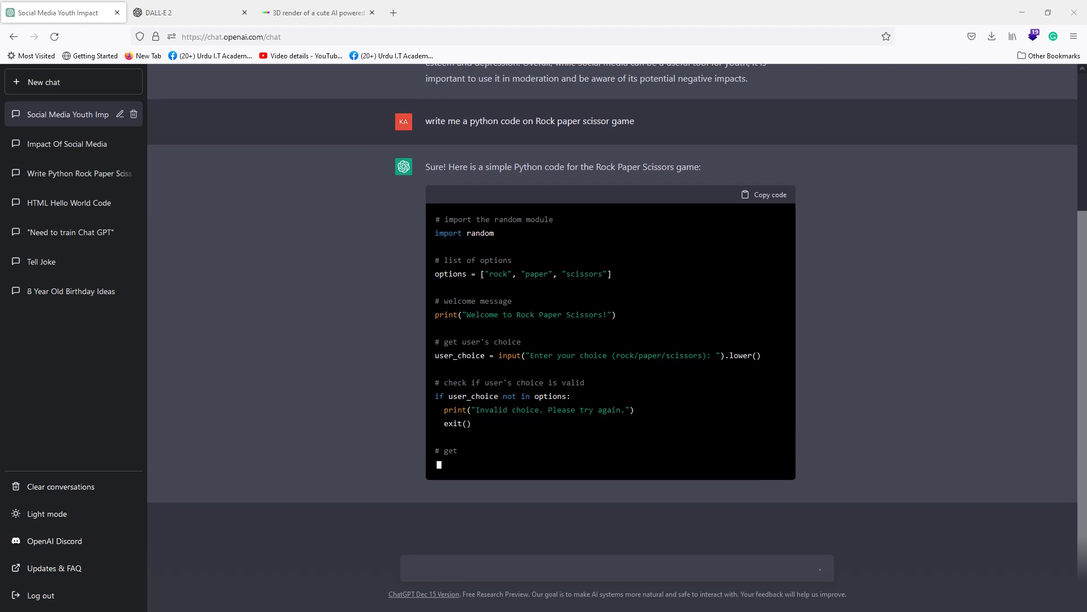
Step: Switch to Command Prompt and list the contents of the C:\Python directory
{"action": "key", "text": "alt+Tab"}
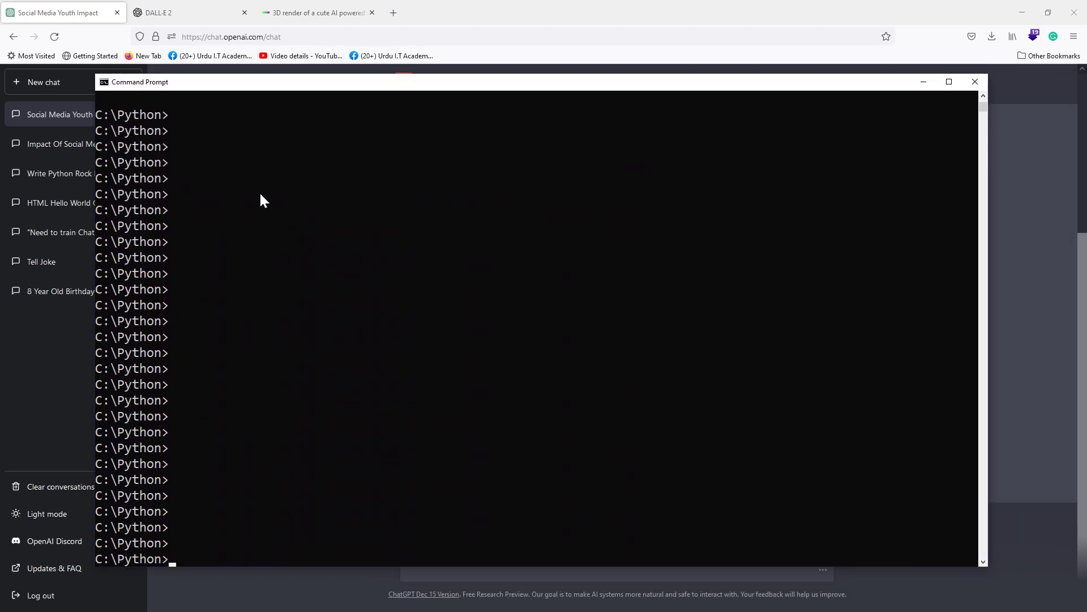
{"action": "type", "text": "dir"}
{"action": "key", "text": "Return"}
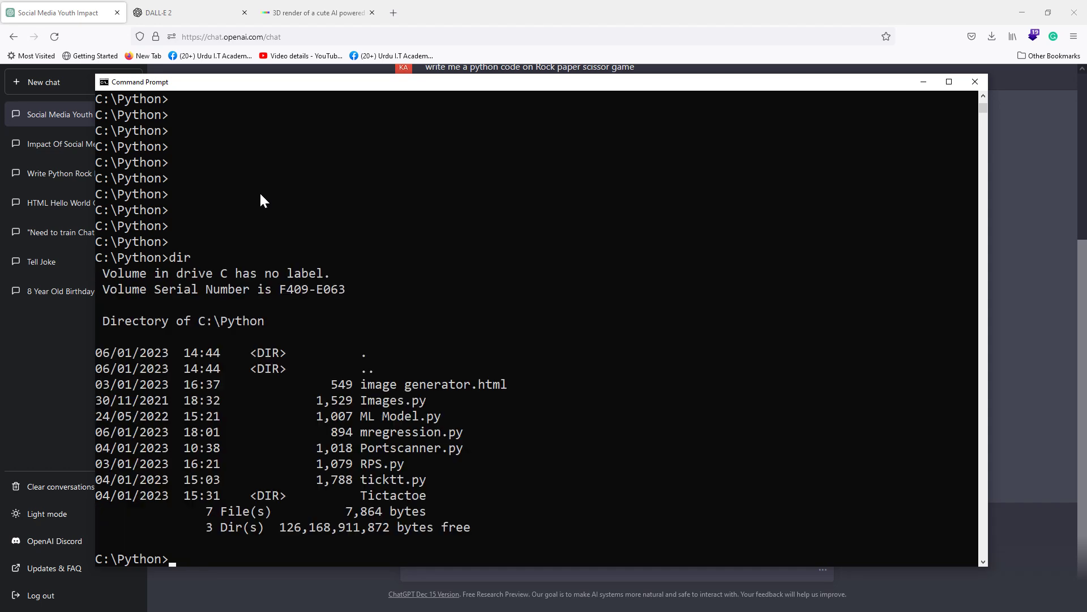
Step: Run RPS.py with Python and play one round with the choice "paper"
{"action": "type", "text": "python "}
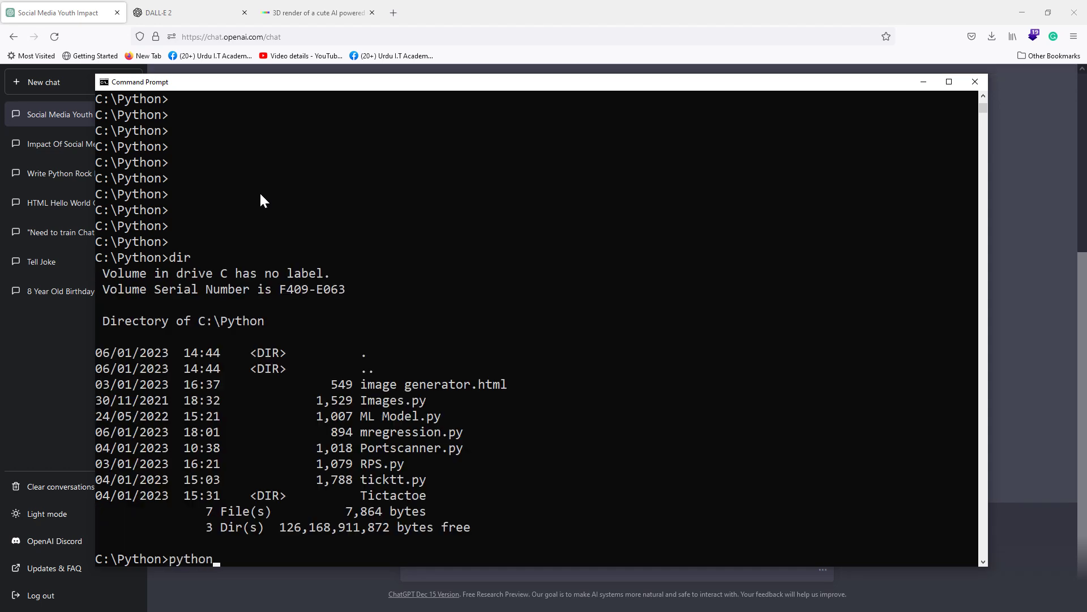
{"action": "type", "text": "rp"}
{"action": "key", "text": "Tab"}
{"action": "key", "text": "Return"}
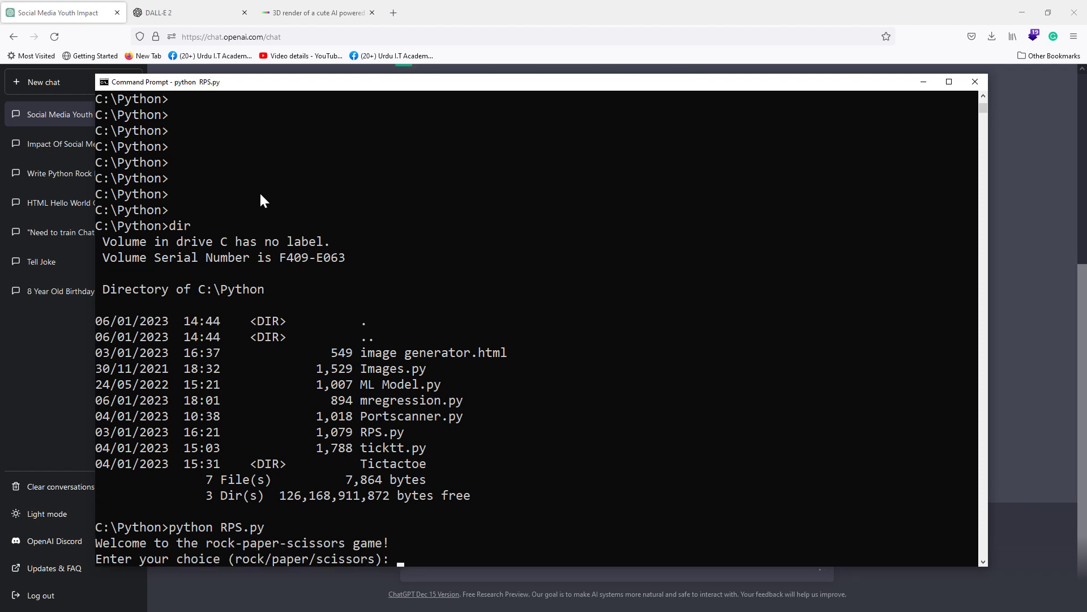
{"action": "type", "text": "paper"}
{"action": "key", "text": "Return"}
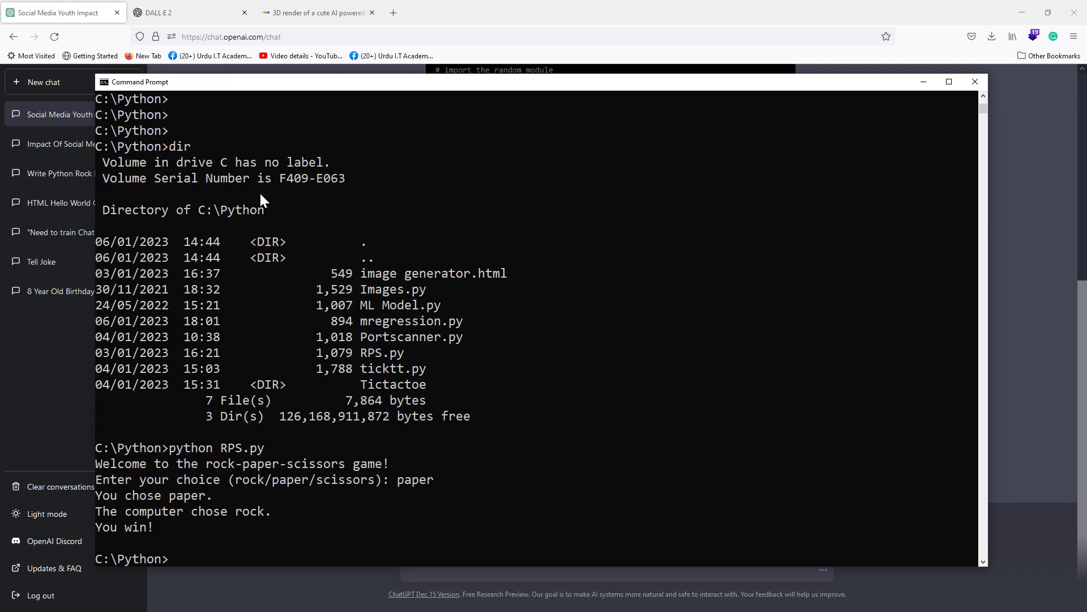
Step: Run RPS.py again and enter "duck" as the choice to test an invalid entry
{"action": "key", "text": "Up"}
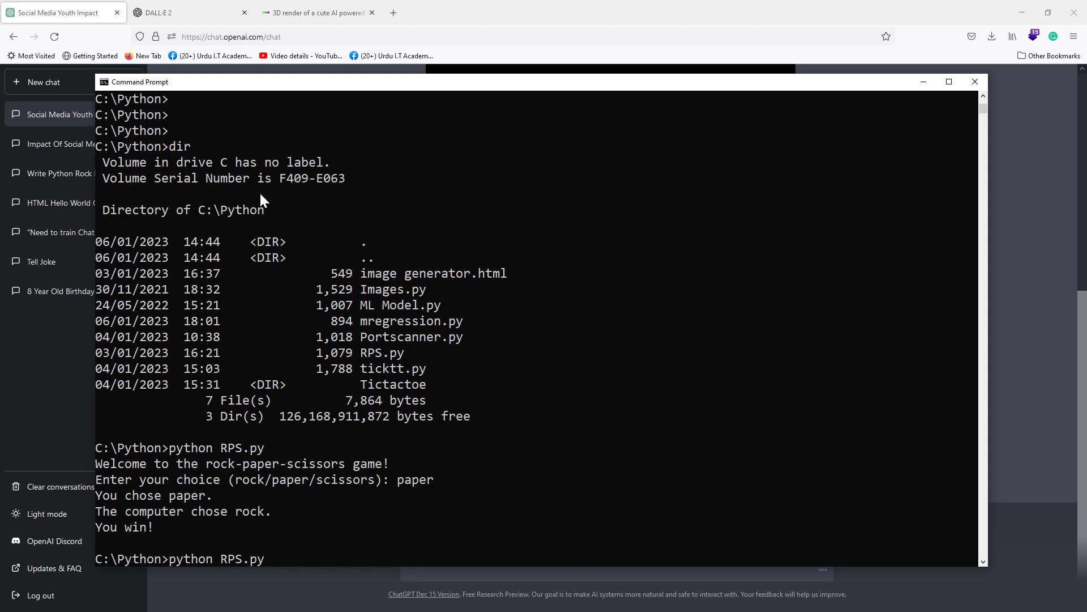
{"action": "key", "text": "Return"}
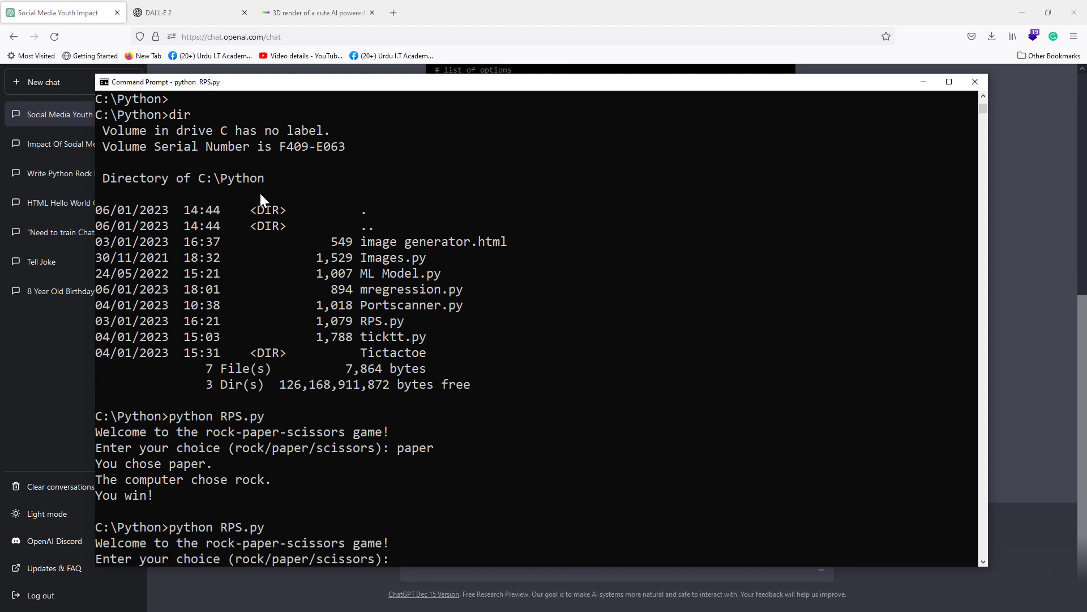
{"action": "type", "text": "duck"}
{"action": "key", "text": "Return"}
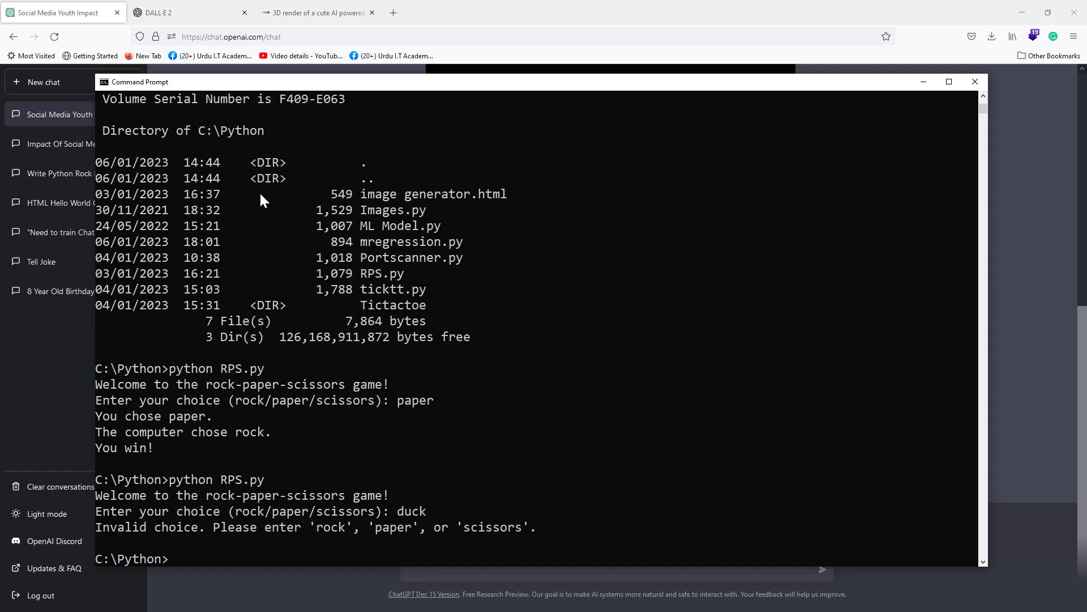
Step: Run Portscanner.py on the IP range 1.1.1.0/24, interrupt the scan and close Command Prompt
{"action": "type", "text": "python po"}
{"action": "key", "text": "Tab"}
{"action": "key", "text": "Return"}
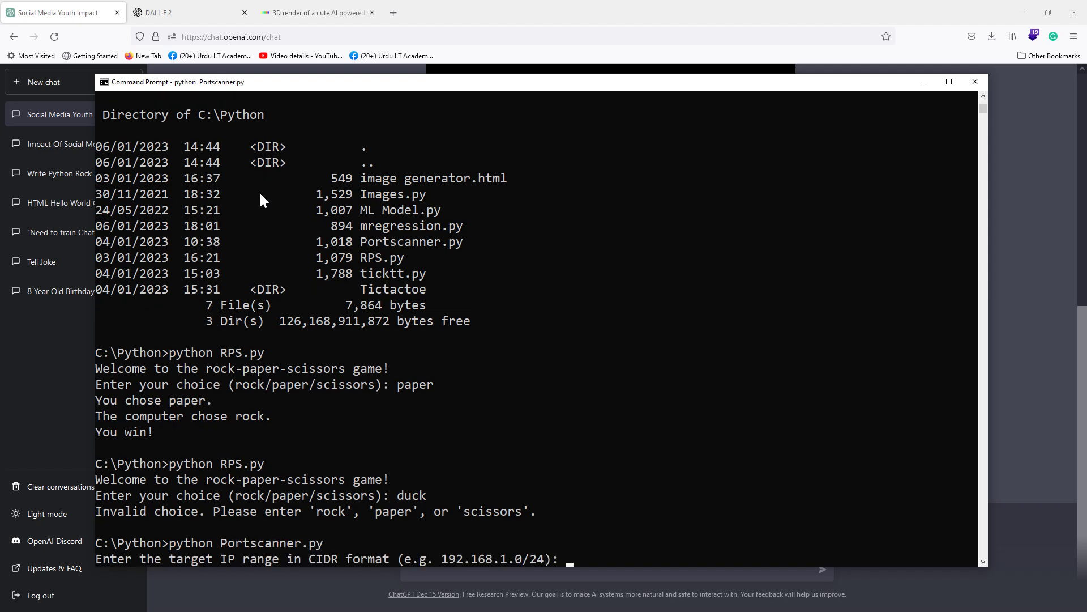
{"action": "type", "text": "1.1.1.0/24"}
{"action": "key", "text": "Return"}
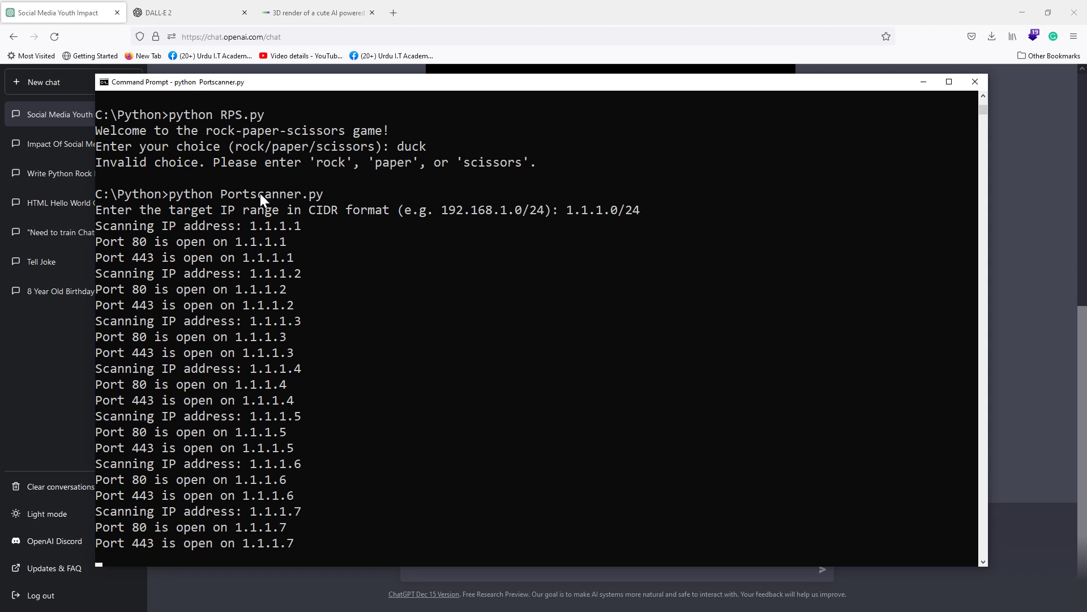
{"action": "key", "text": "ctrl+c"}
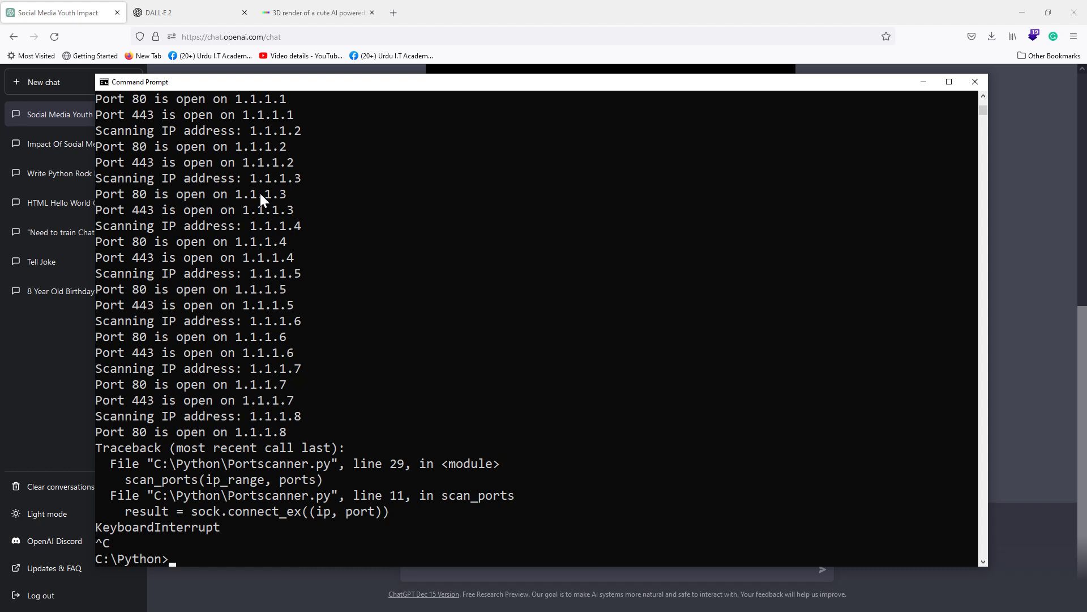
{"action": "left_click", "coordinate": [975, 82]}
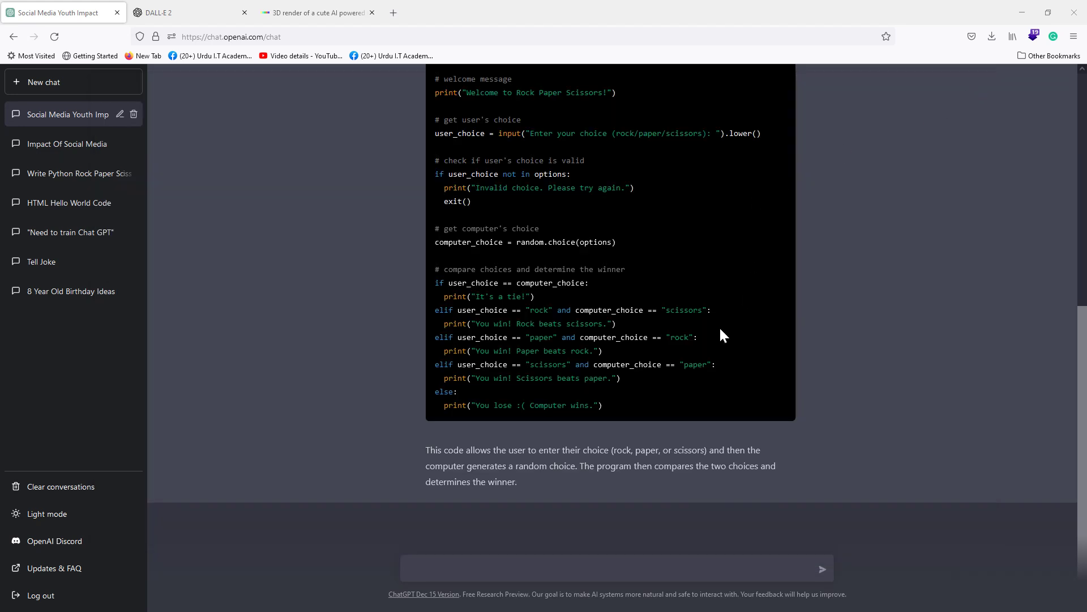
Step: Examine the generated Rock Paper Scissors code, from the import and options list to the winner comparison
{"action": "scroll", "coordinate": [568, 339], "scroll_direction": "up", "scroll_amount": 4}
{"action": "scroll", "coordinate": [565, 331], "scroll_direction": "down", "scroll_amount": 2}
{"action": "left_click_drag", "start_coordinate": [453, 153], "coordinate": [533, 199]}
{"action": "left_click_drag", "start_coordinate": [446, 228], "coordinate": [518, 240]}
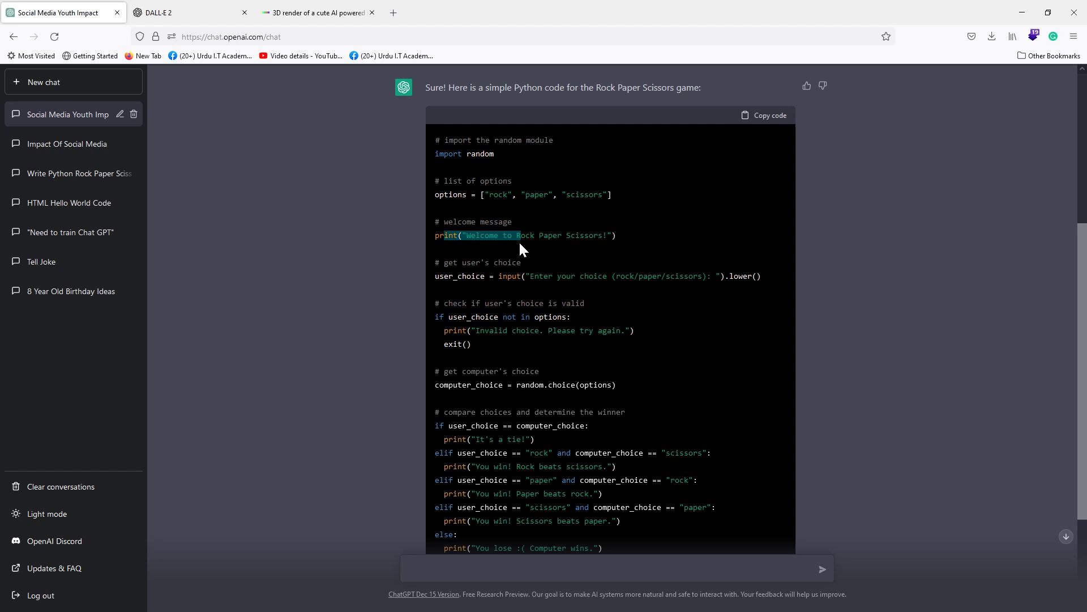
{"action": "scroll", "coordinate": [535, 310], "scroll_direction": "down", "scroll_amount": 4}
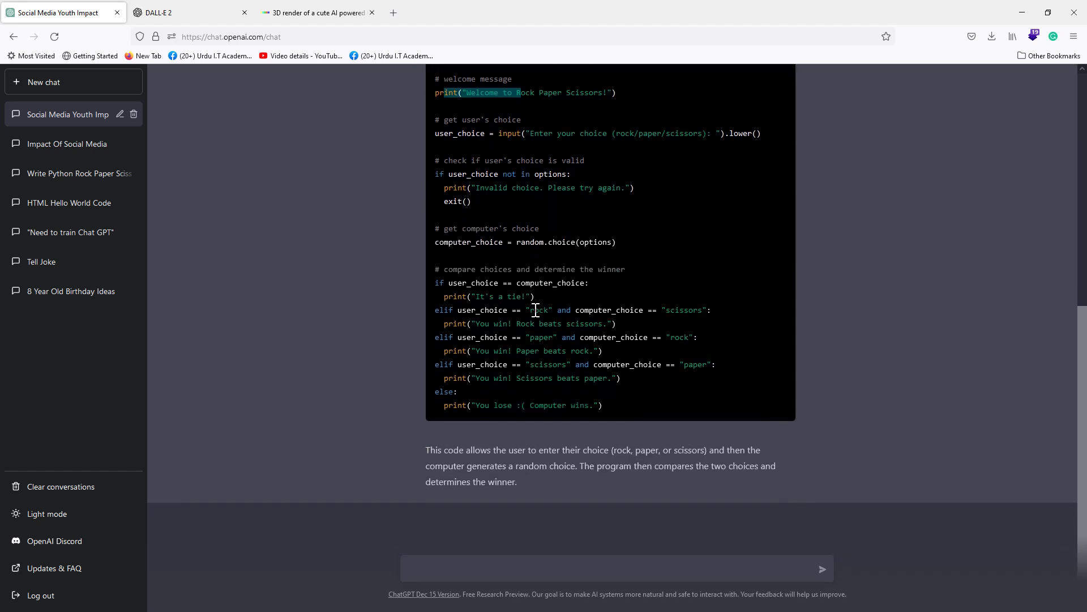
Step: Ask ChatGPT "give me ideas on 5 cyber security projects", correcting the misspelled word "ideas" before submitting
{"action": "left_click", "coordinate": [442, 564]}
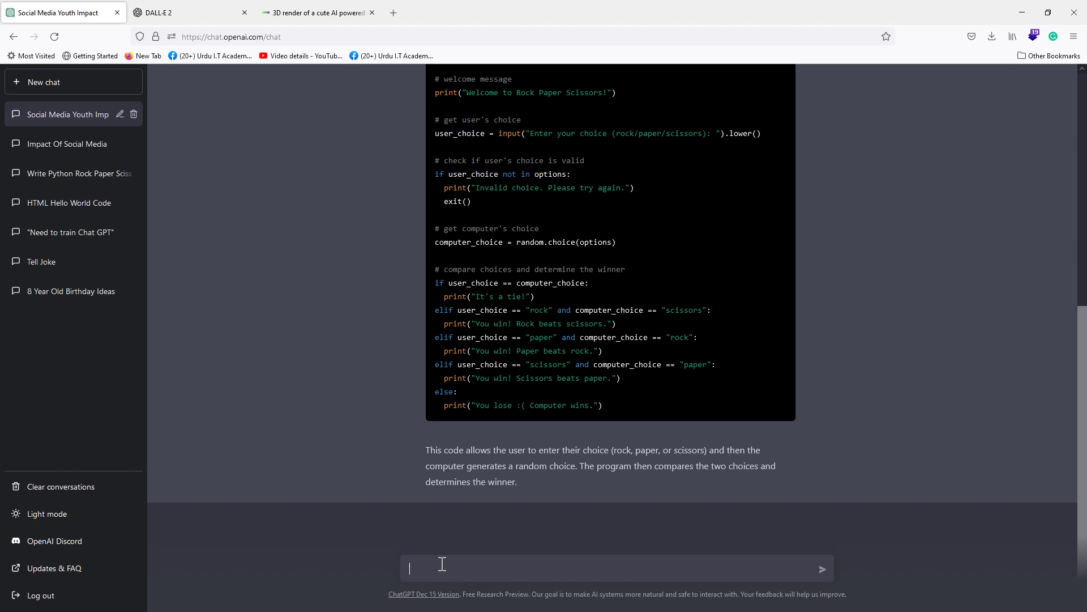
{"action": "type", "text": "give me idead on 5 cyber security projects"}
{"action": "right_click", "coordinate": [448, 564]}
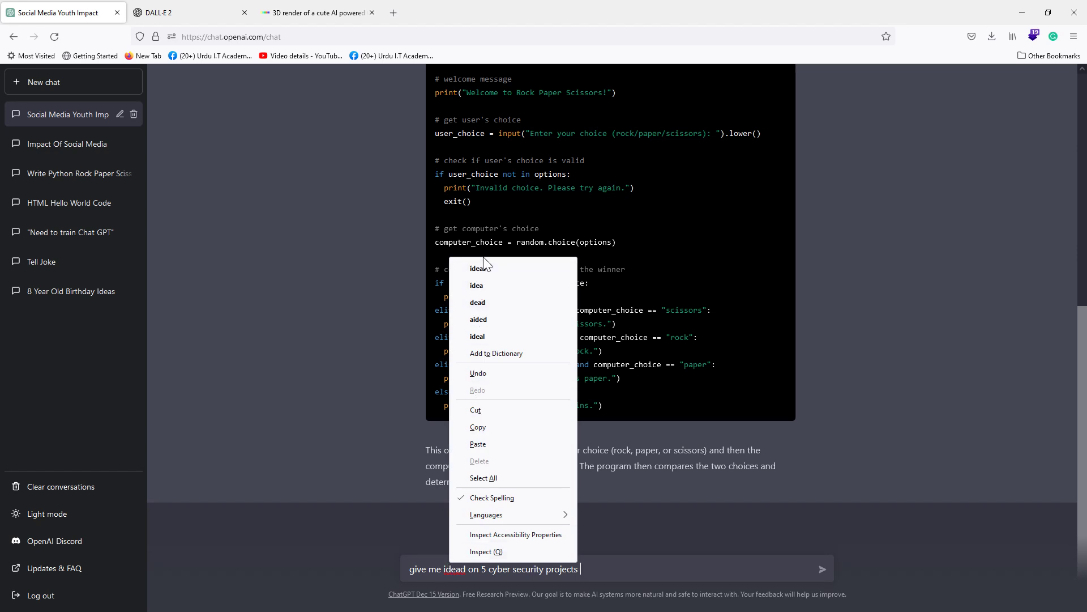
{"action": "left_click", "coordinate": [491, 270]}
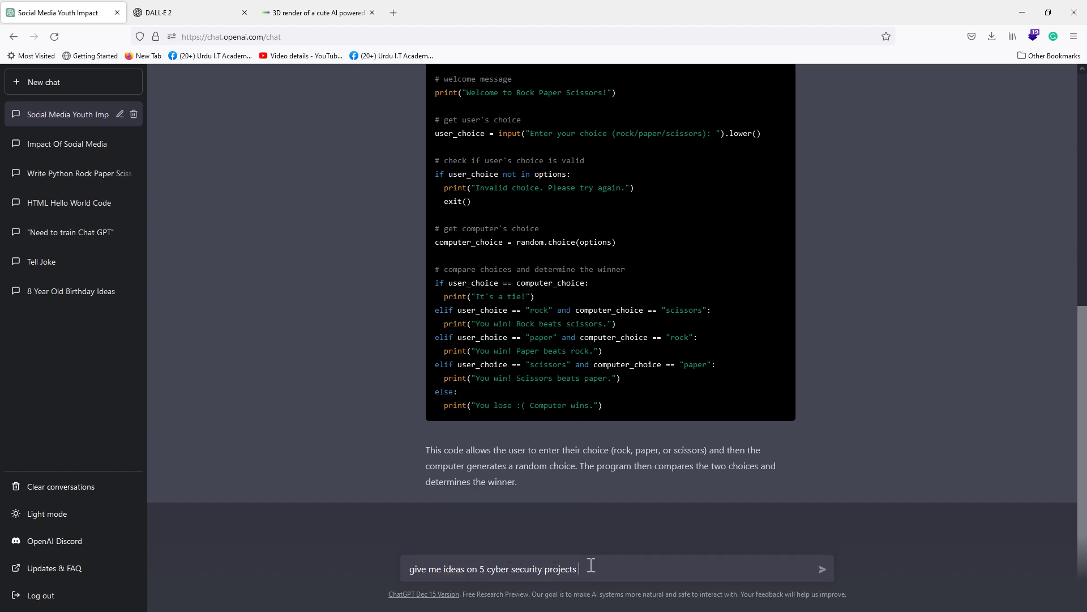
{"action": "key", "text": "Return"}
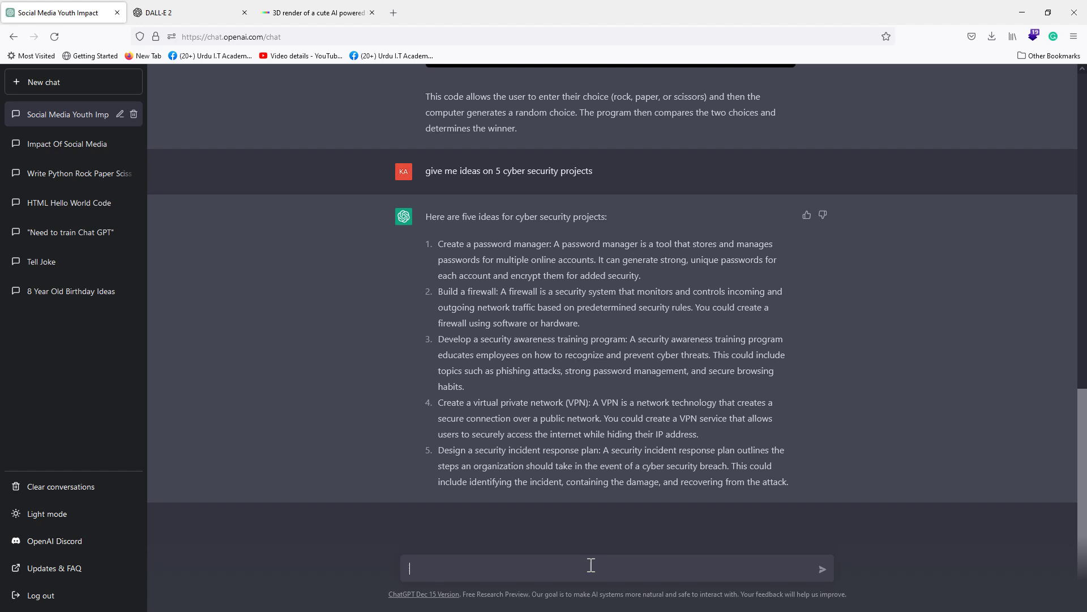
Step: Submit the prompt "give me 3 good AI project ideas" in the same chat
{"action": "type", "text": "give me 3 good AI project ideas"}
{"action": "key", "text": "Return"}
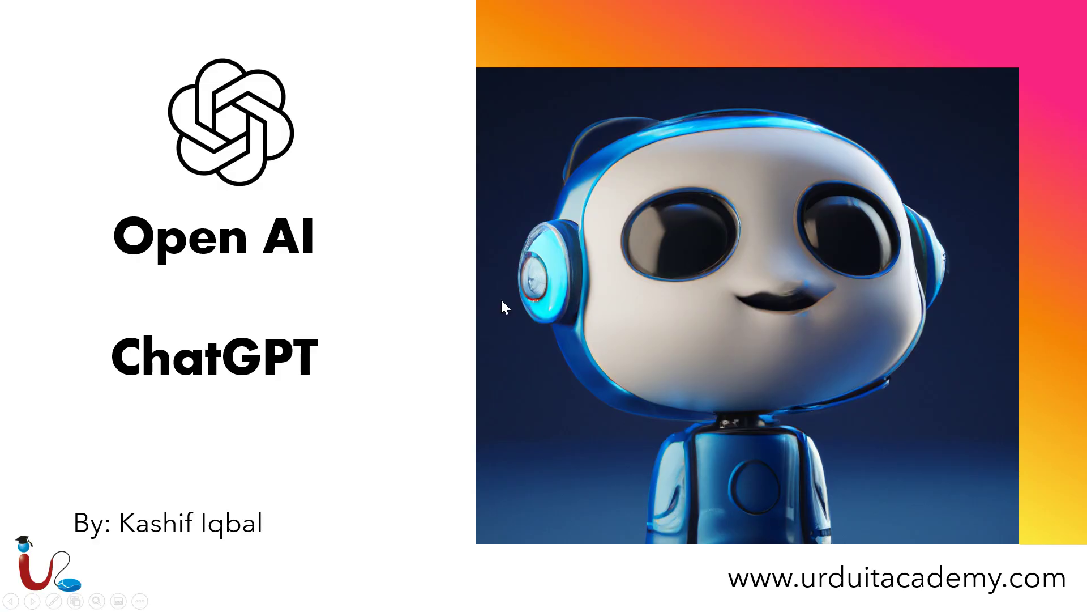
{"action": "left_click", "coordinate": [404, 316]}
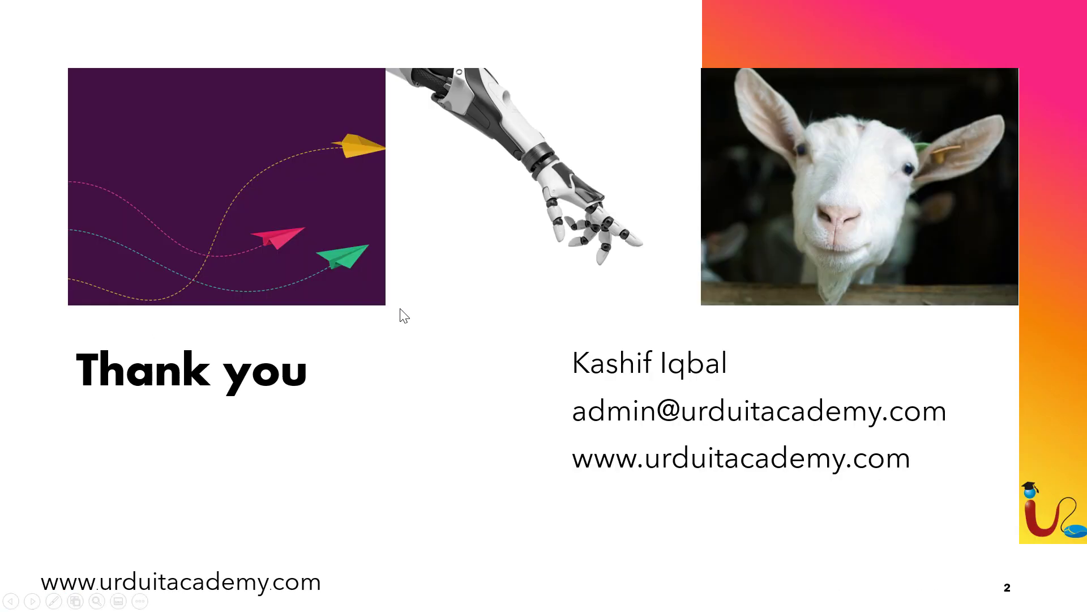